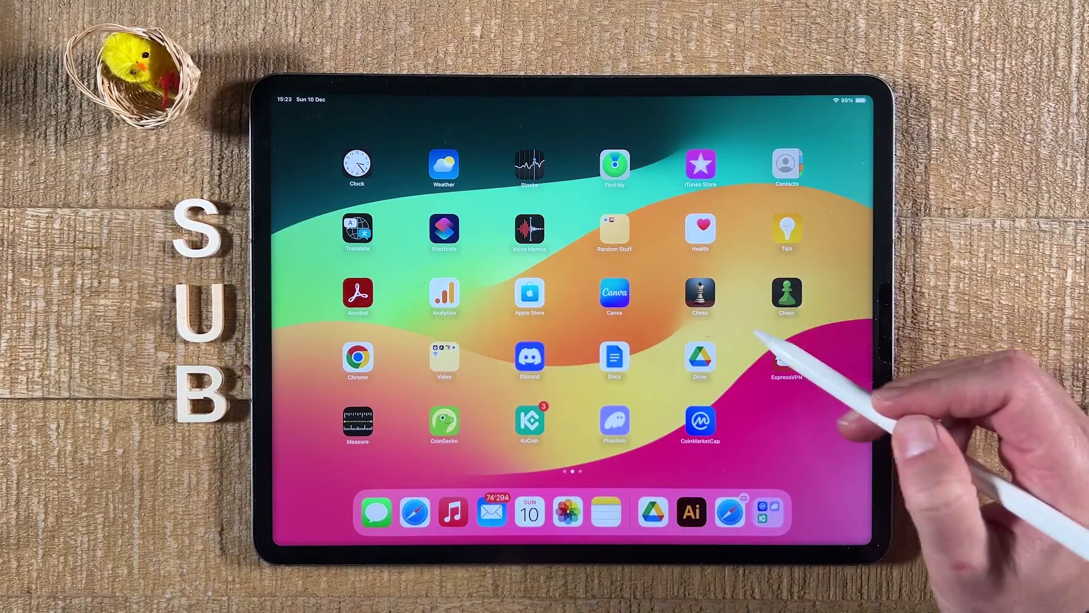
Launch Chess.com from its home screen icon.
click(786, 293)
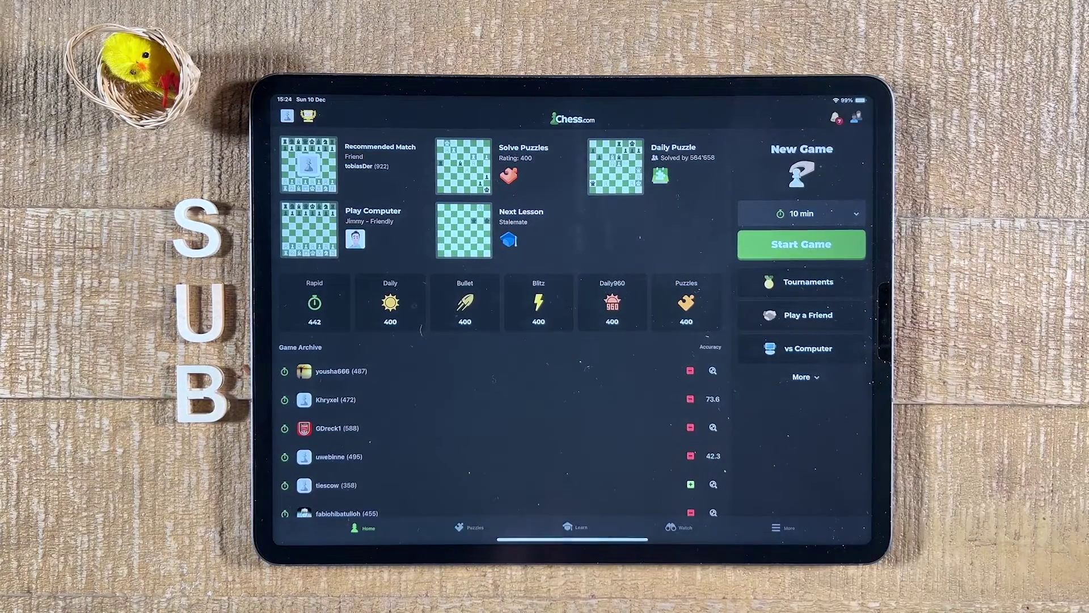
Swipe up to leave Chess.com and return to the app grid.
drag(572, 538, 571, 340)
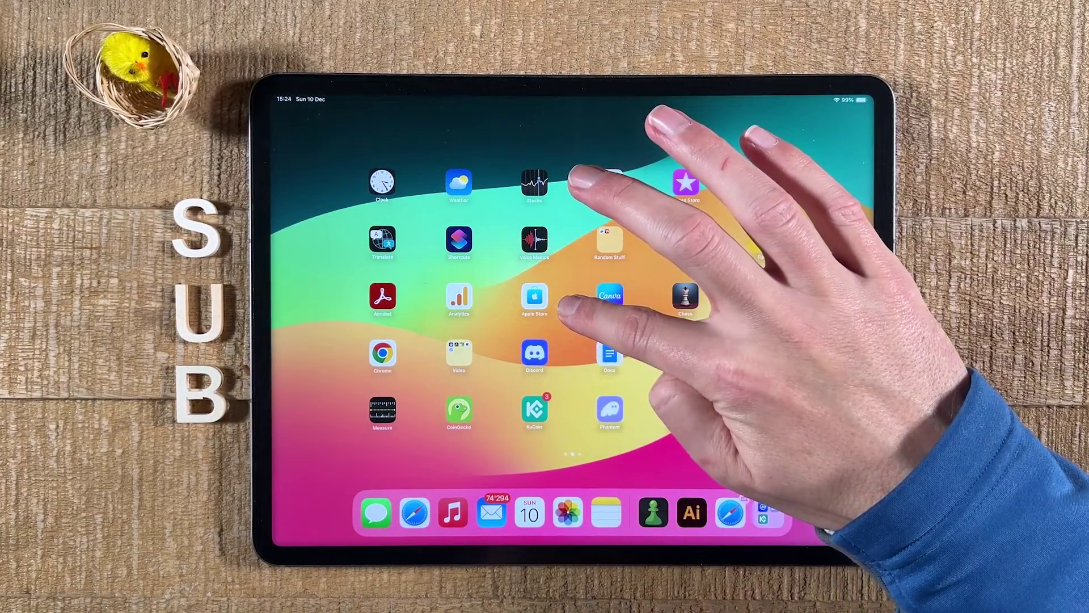
Open the App Switcher and dismiss the Chess and Illustrator cards.
drag(638, 536, 638, 340)
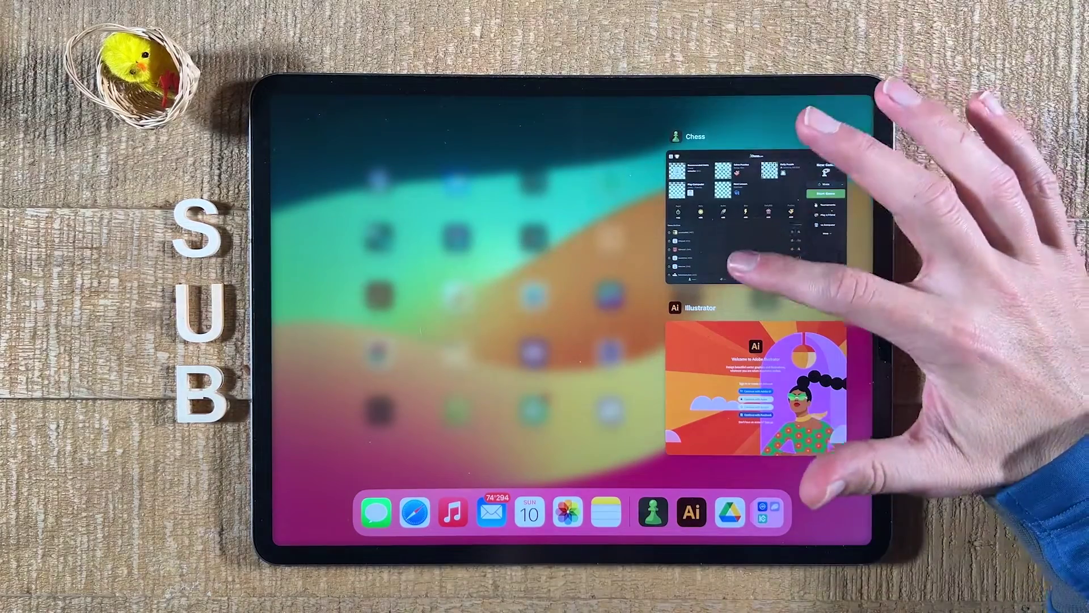
drag(757, 217, 757, 51)
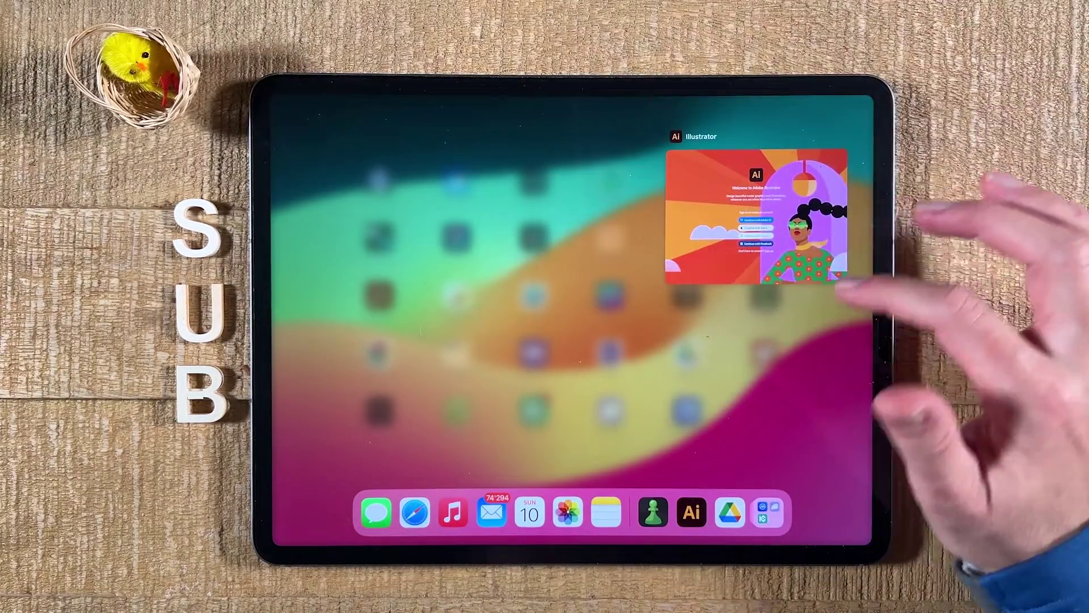
drag(757, 217, 757, 51)
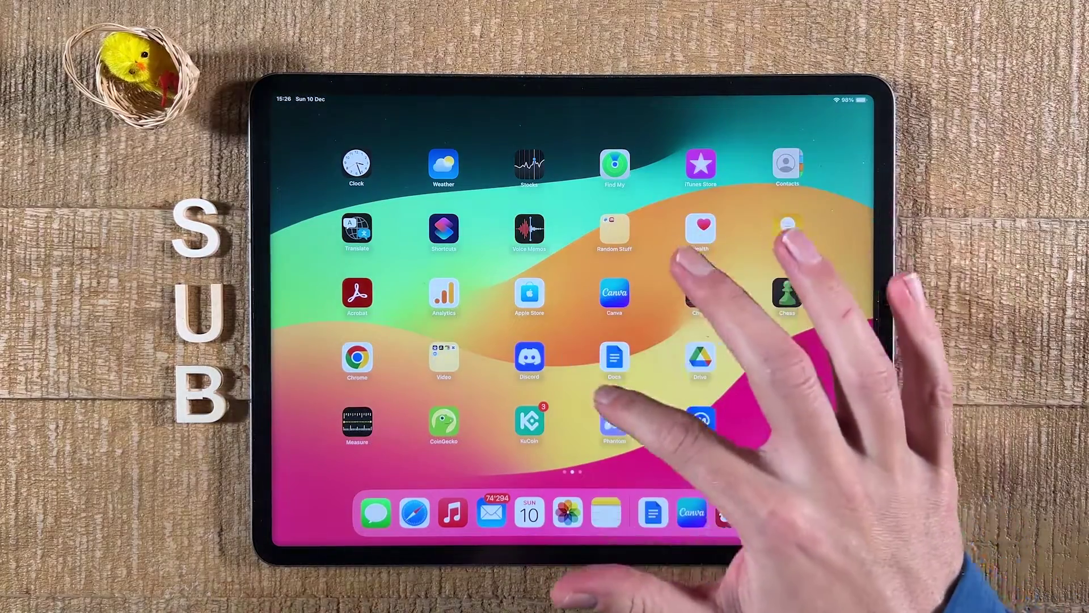
click(615, 357)
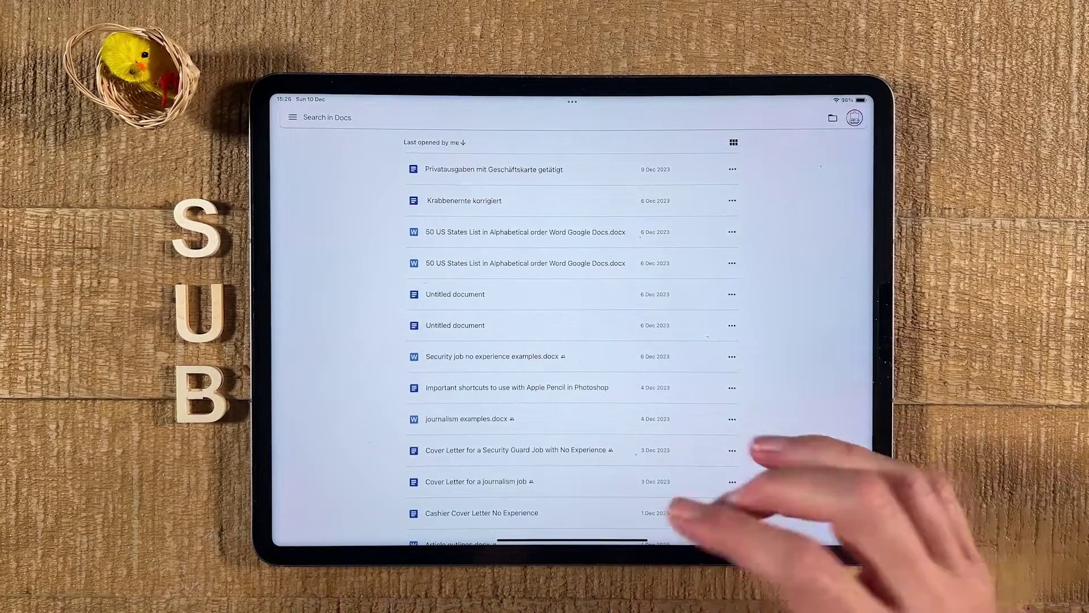
Open the App Switcher and dismiss the Docs and Canva cards.
drag(579, 541, 596, 323)
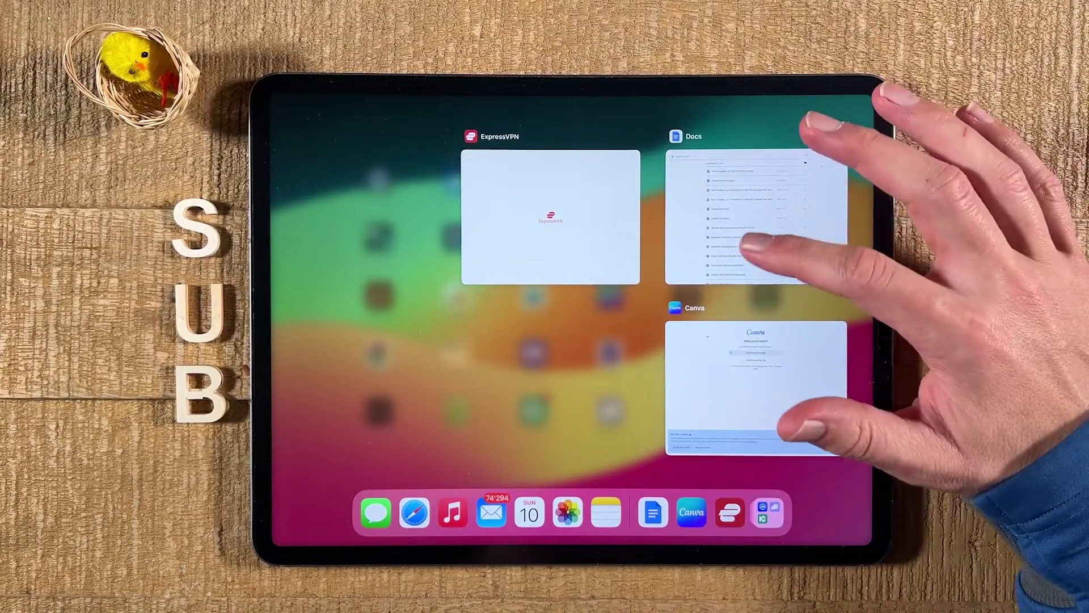
drag(758, 222, 757, 85)
drag(757, 213, 758, 85)
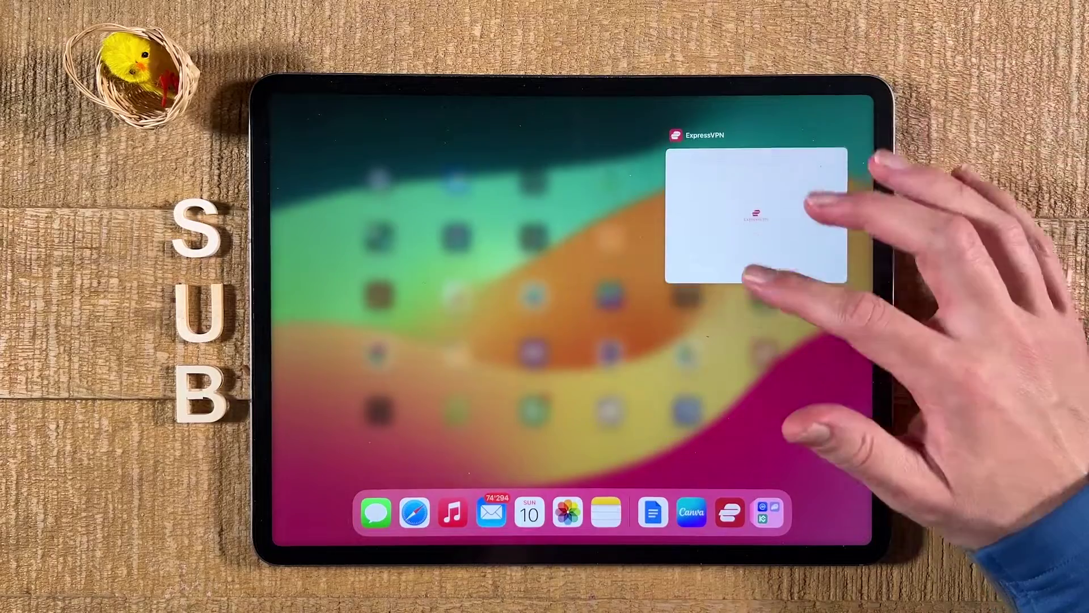
Dismiss the remaining ExpressVPN card in the App Switcher.
drag(758, 256, 757, 85)
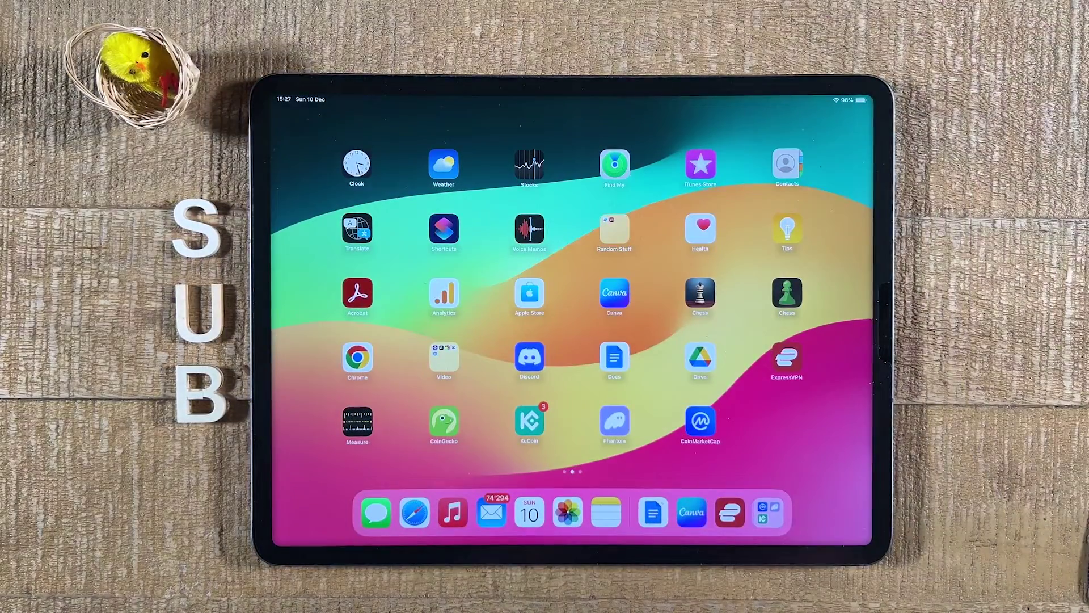